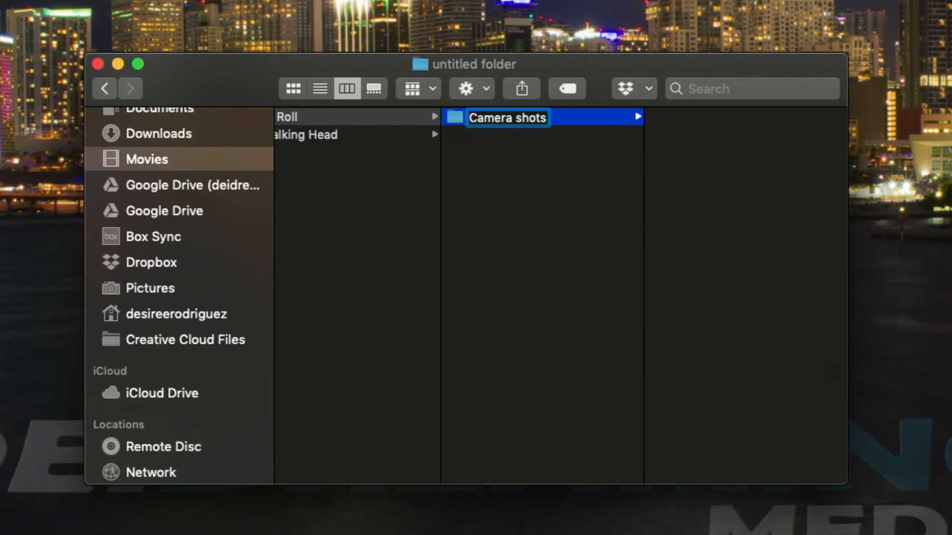
# Finish naming the new folder inside B Roll as "Camera shots (Pansonic GH5 4k)"
pyautogui.write('(Pan')
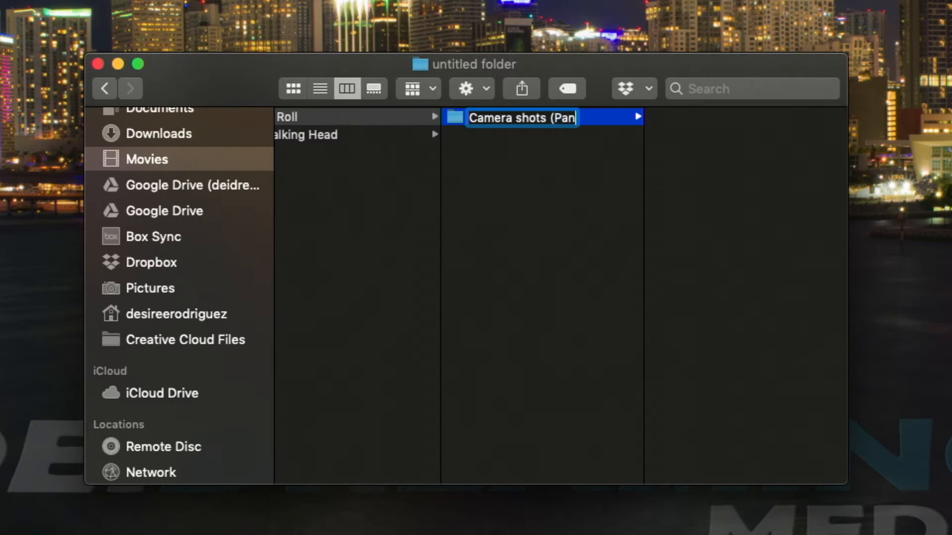
pyautogui.write('soni')
pyautogui.write('c')
pyautogui.press('BackSpace')
pyautogui.write('ic')
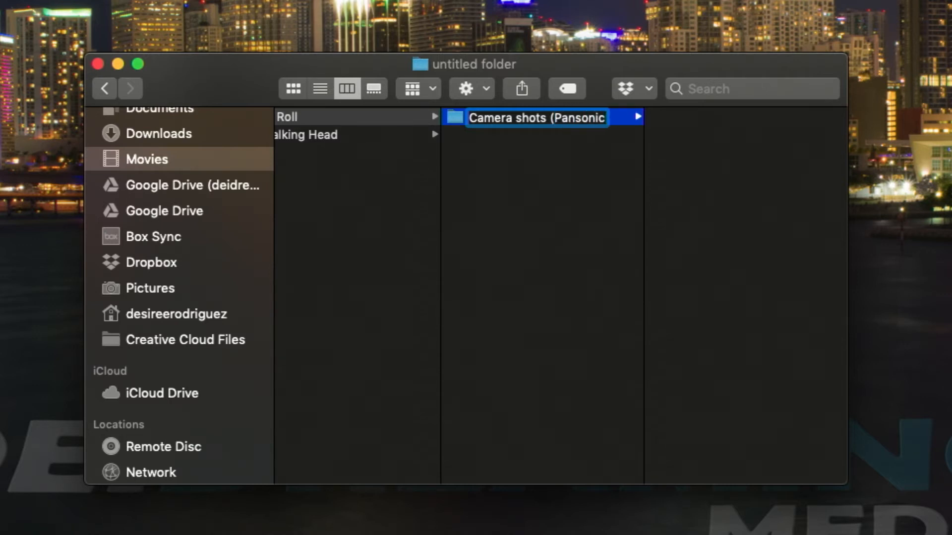
pyautogui.write(' GH5 $')
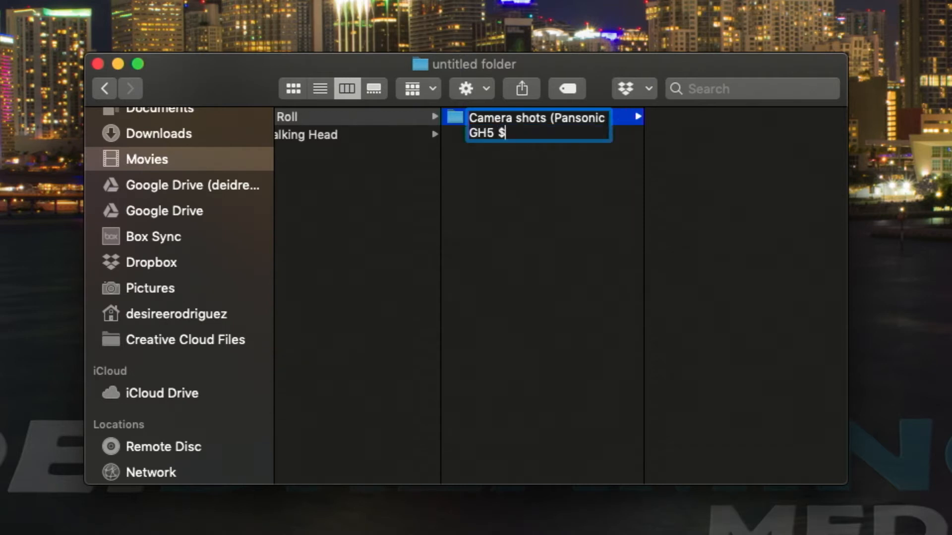
pyautogui.write('K')
pyautogui.press('BackSpace')
pyautogui.press('BackSpace')
pyautogui.write('4k)')
pyautogui.press('Return')
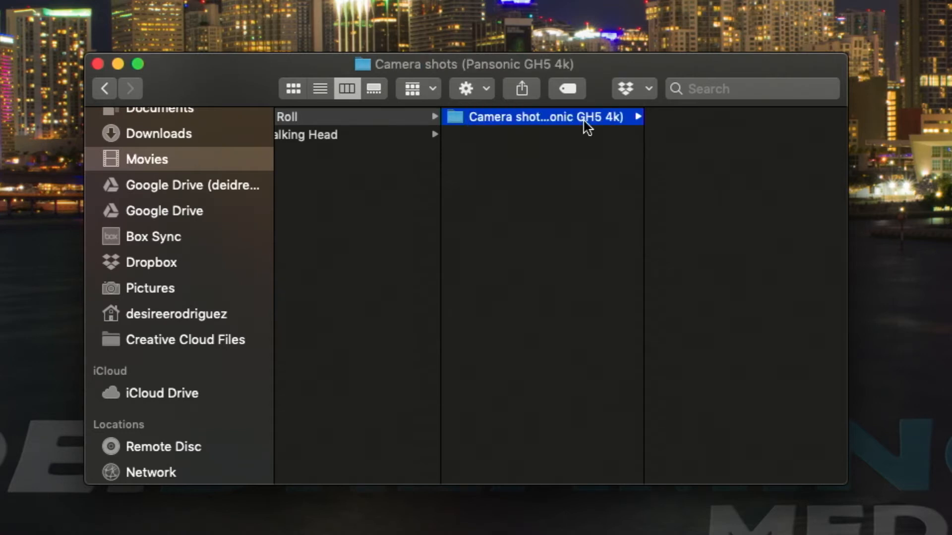
# Create a new folder inside Talking Head and name it "Panasonic GH5 4"
pyautogui.click(395, 135)
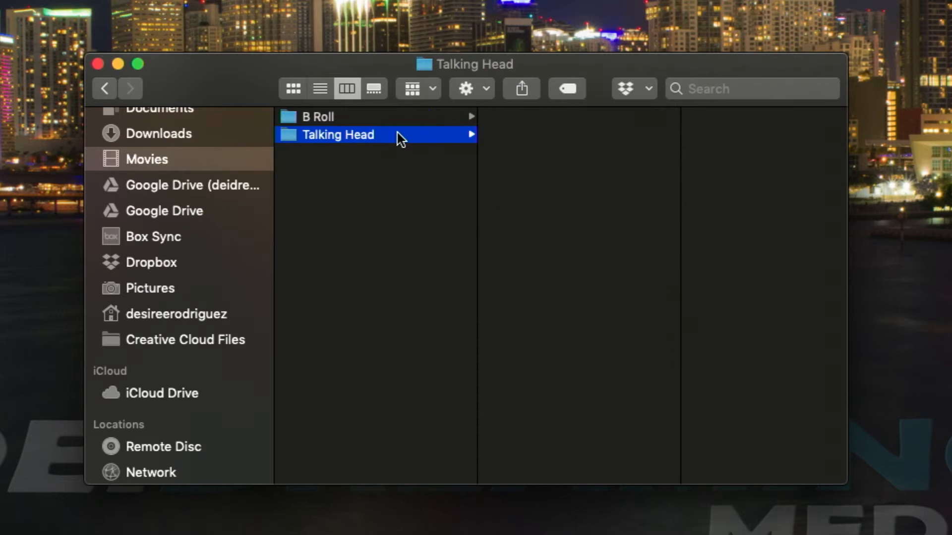
pyautogui.click(481, 96)
pyautogui.click(477, 118)
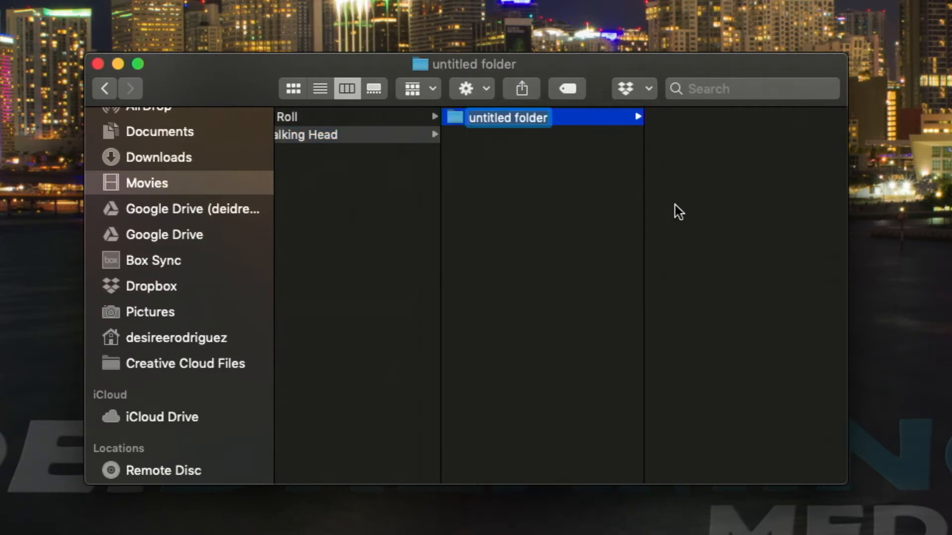
pyautogui.write('Panasonic G')
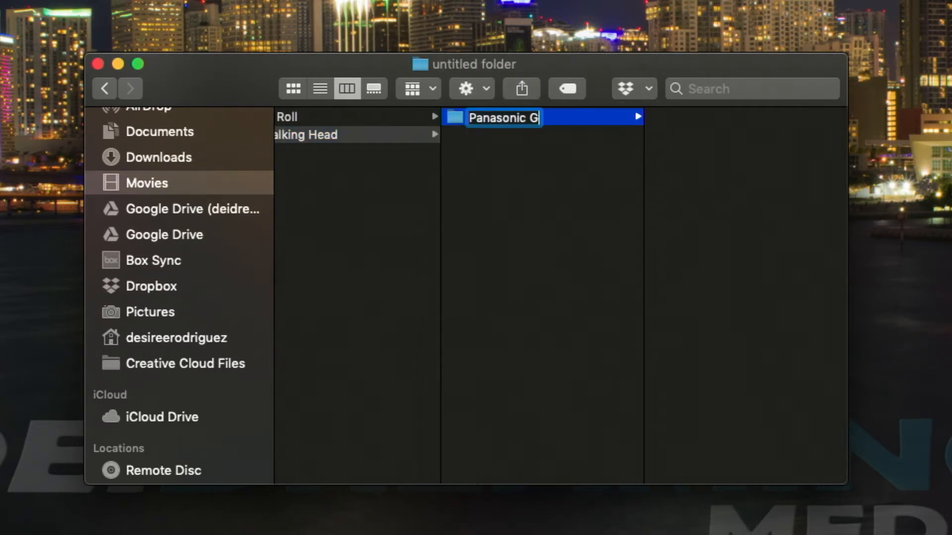
pyautogui.write('H5 4')
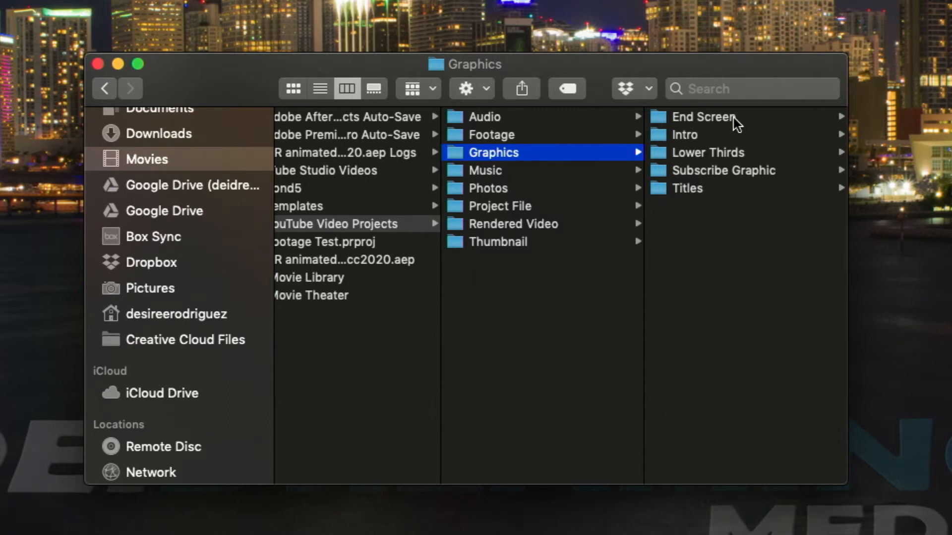
# Examine the Intro, Lower Thirds, Subscribe Graphic and Titles folders inside Graphics, plus the project folders from Music to Thumbnail
pyautogui.click(689, 137)
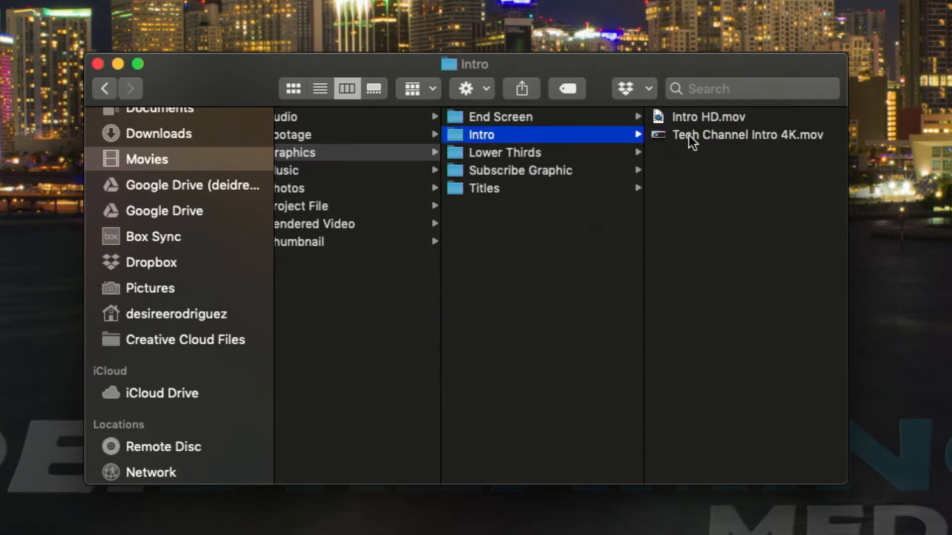
pyautogui.click(535, 159)
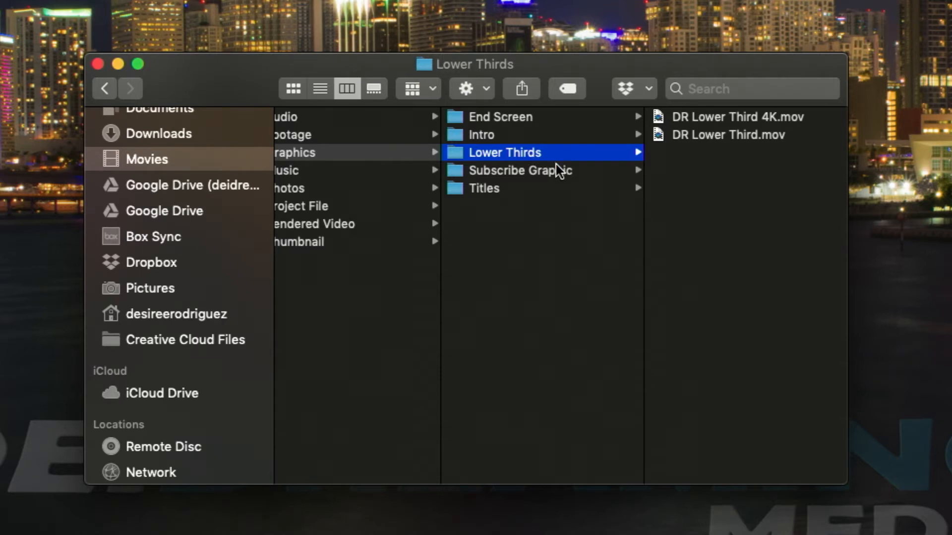
pyautogui.click(523, 179)
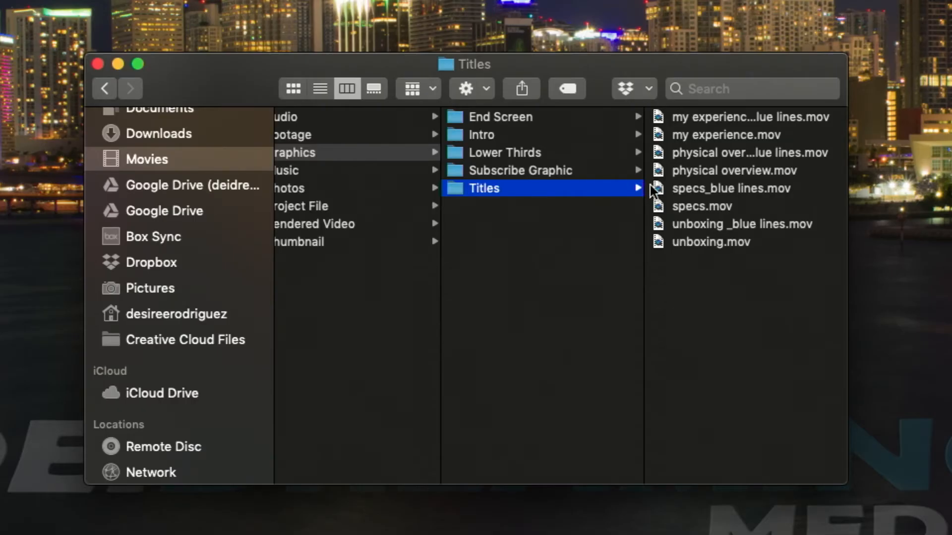
pyautogui.hscroll(-5, 557, 192)
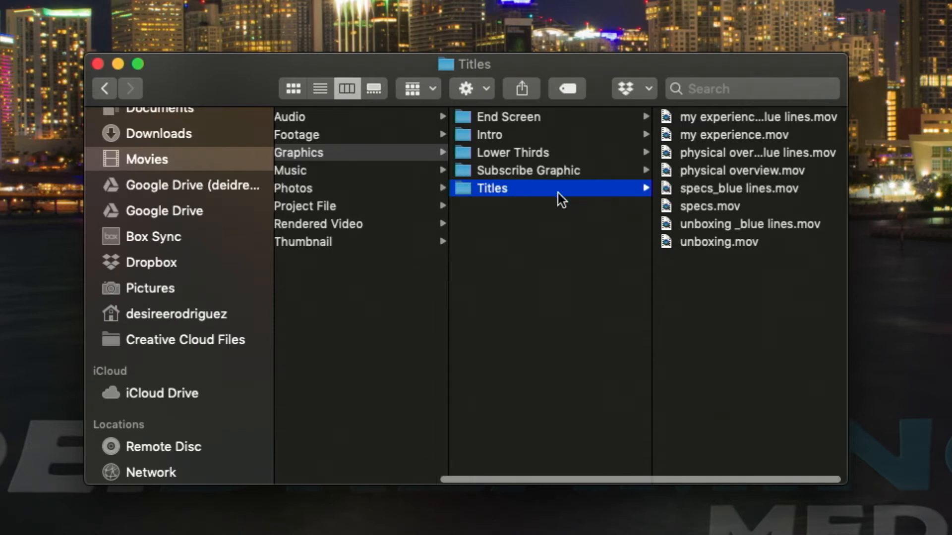
pyautogui.click(468, 170)
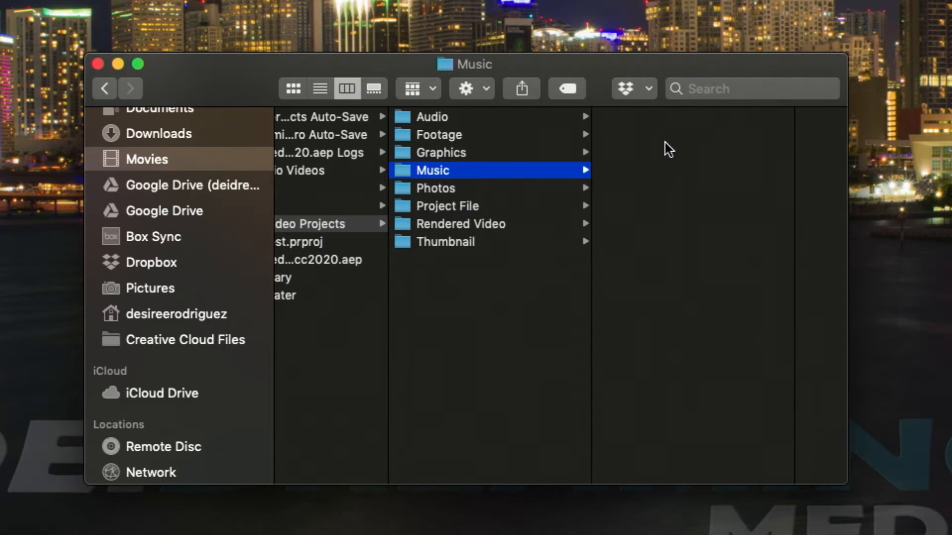
pyautogui.click(515, 191)
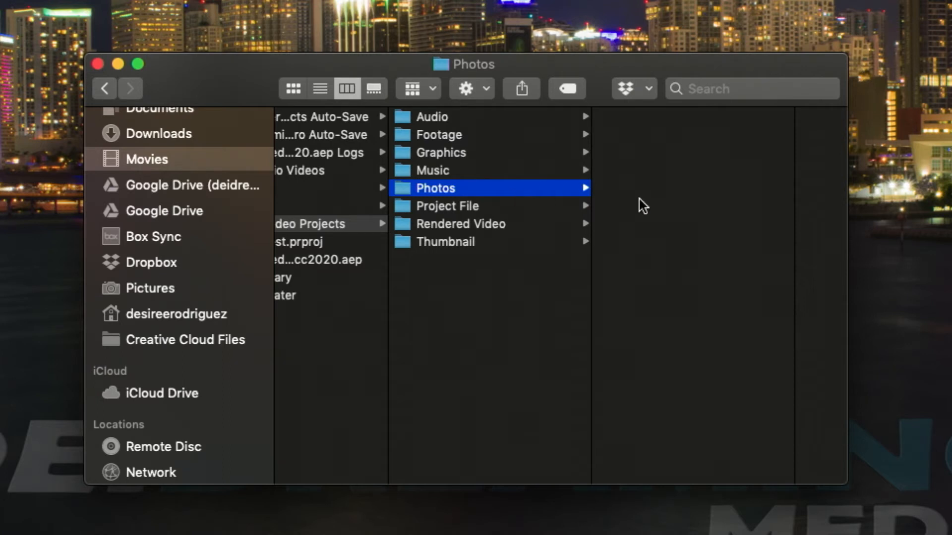
pyautogui.click(531, 204)
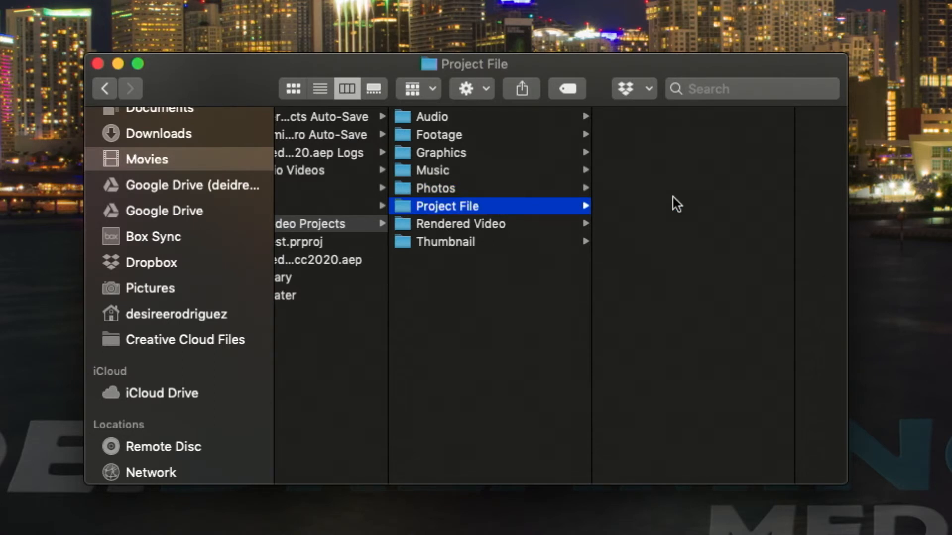
pyautogui.click(492, 225)
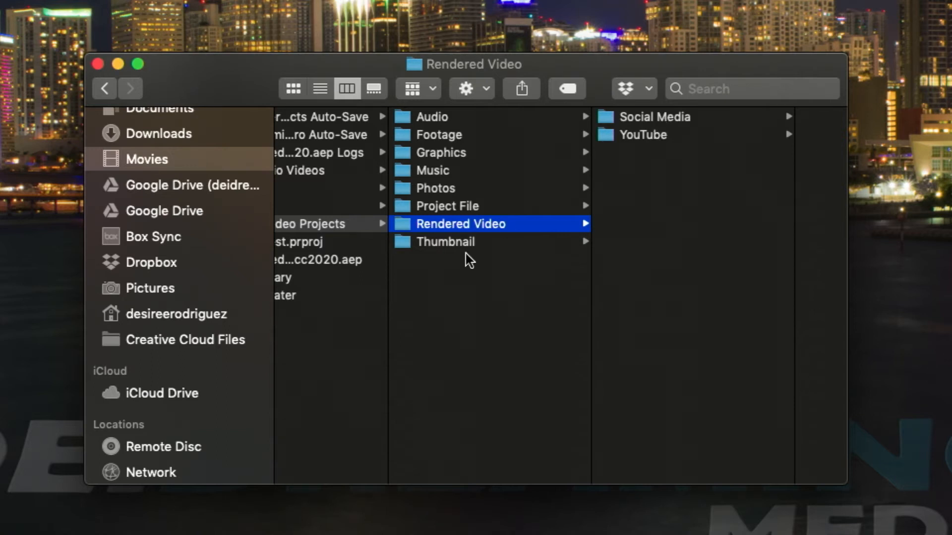
pyautogui.click(455, 243)
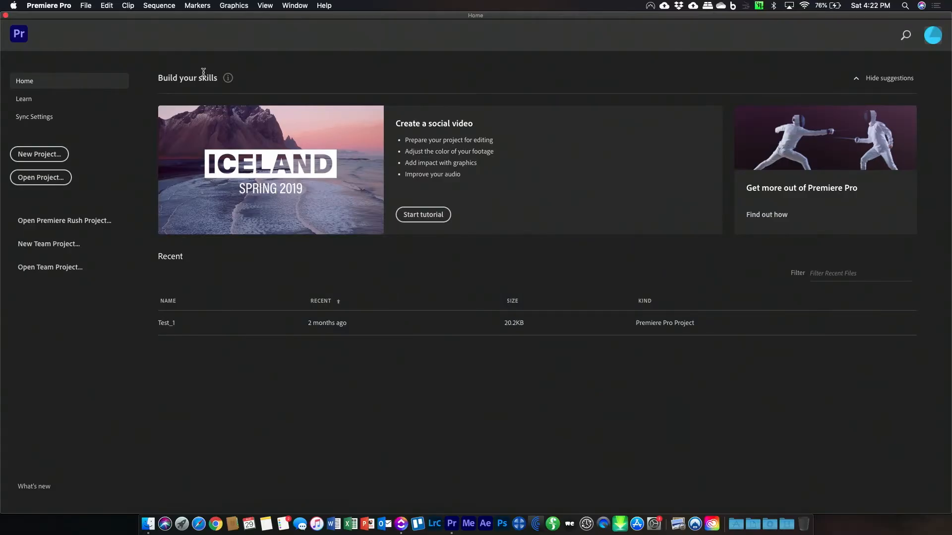
# Start a new project in Premiere Pro and name it "YouTube Video Project Template"
pyautogui.click(45, 155)
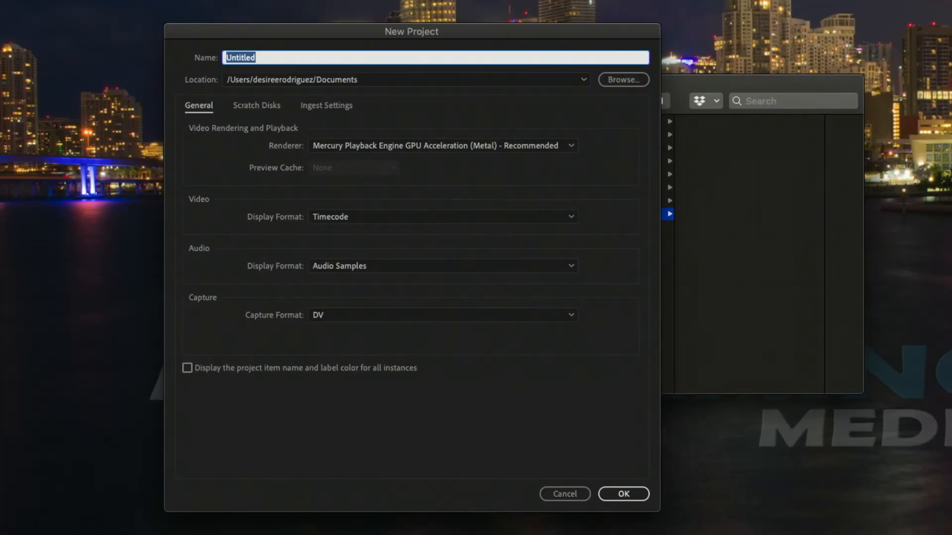
pyautogui.write('Youtube Video Project Template')
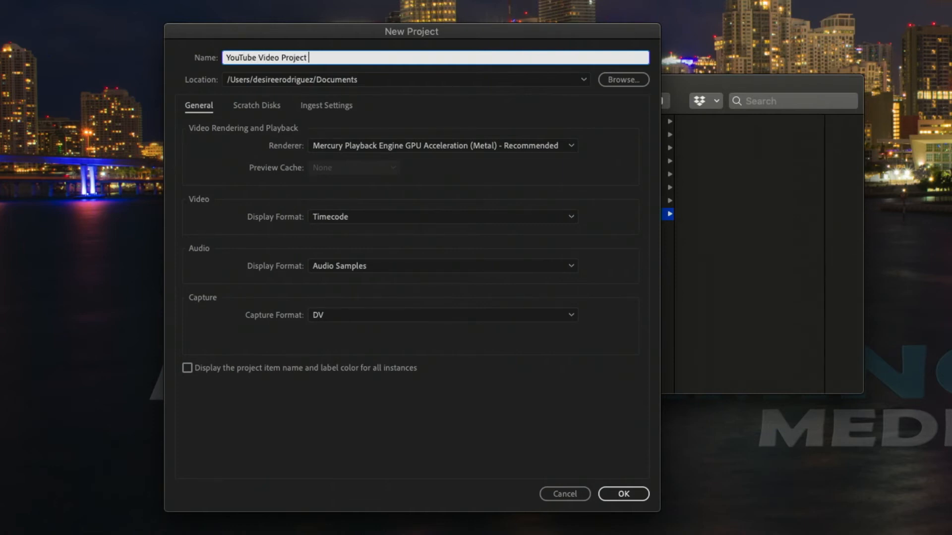
# Set the project location to the Project File folder inside Movies/YouTube Video Projects and create the project
pyautogui.click(628, 79)
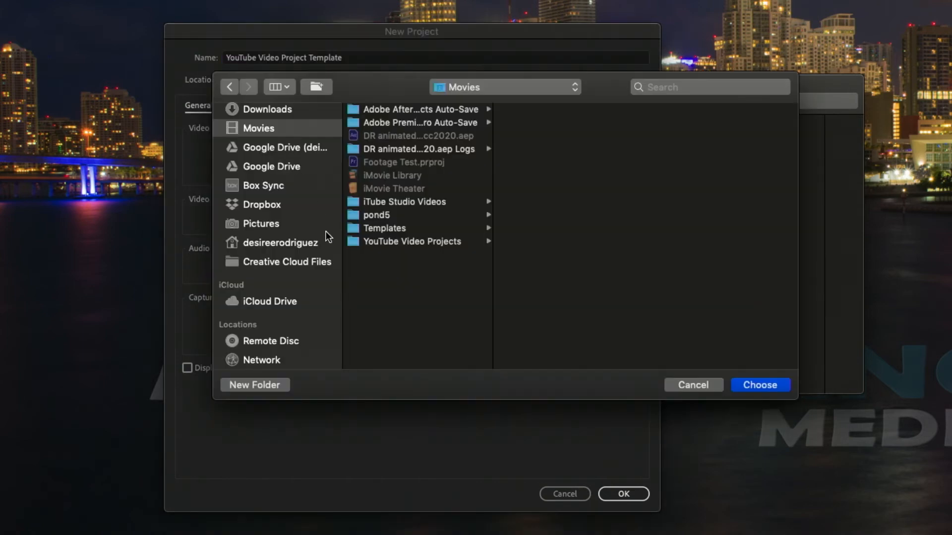
pyautogui.click(391, 243)
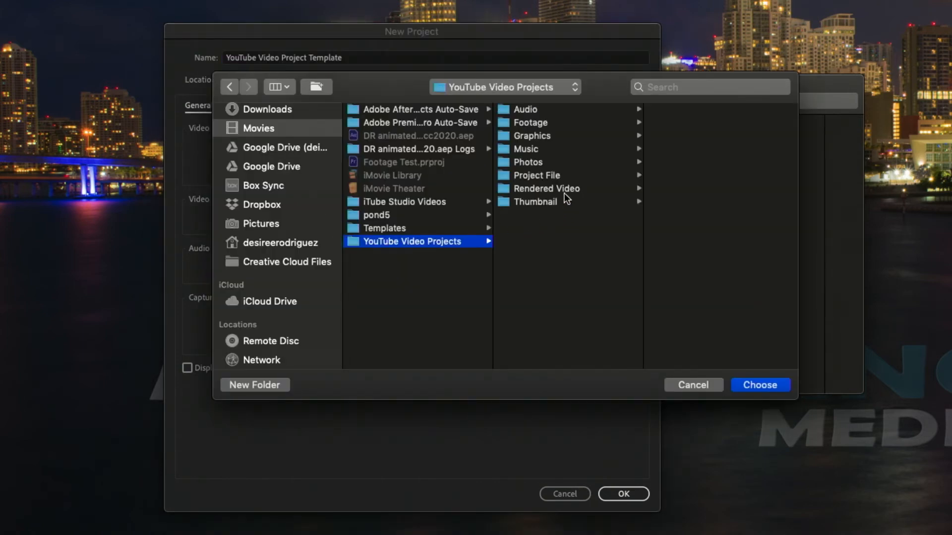
pyautogui.click(541, 175)
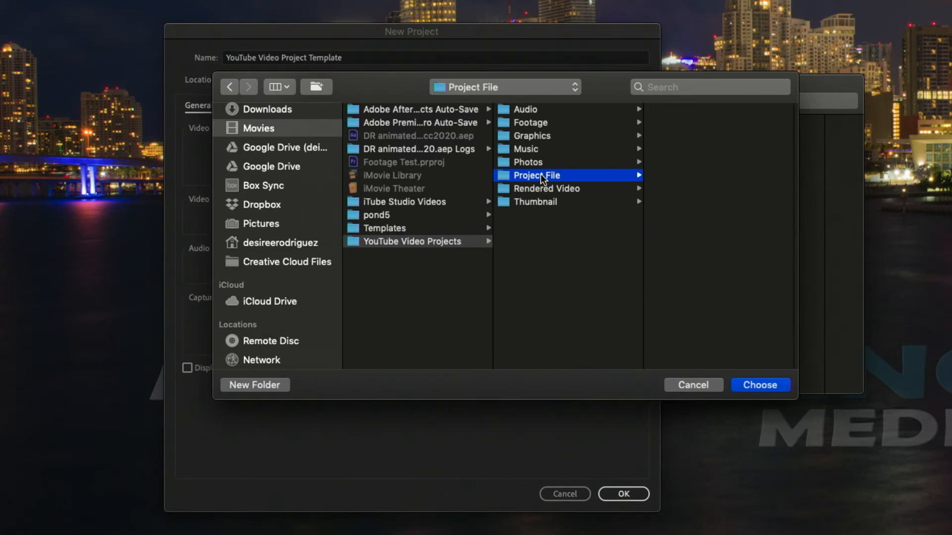
pyautogui.click(760, 385)
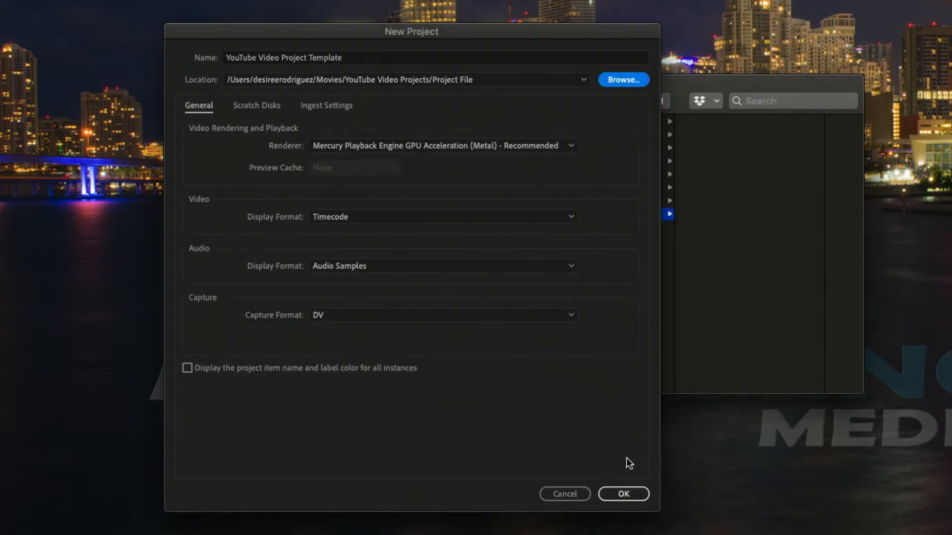
pyautogui.click(626, 494)
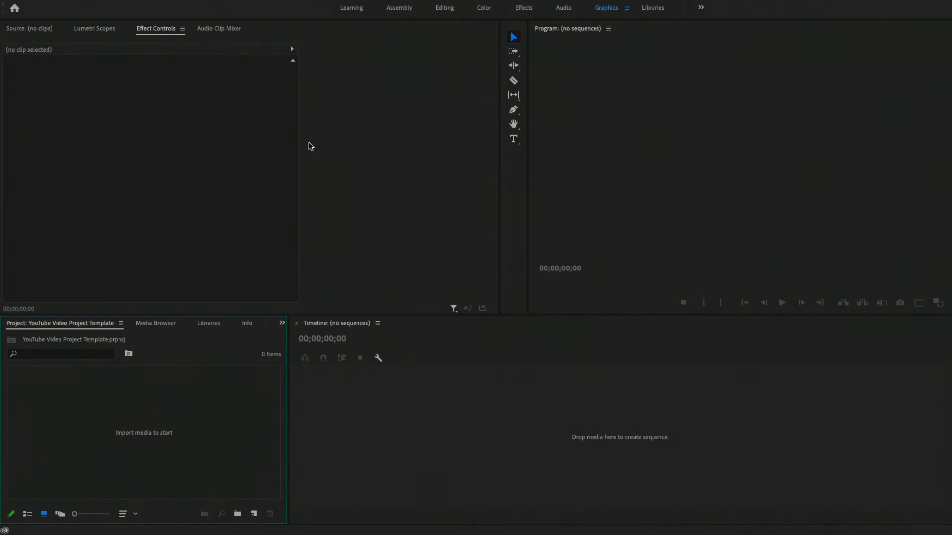
# Create two bins named Audio and Footage at the root of the project
pyautogui.click(237, 513)
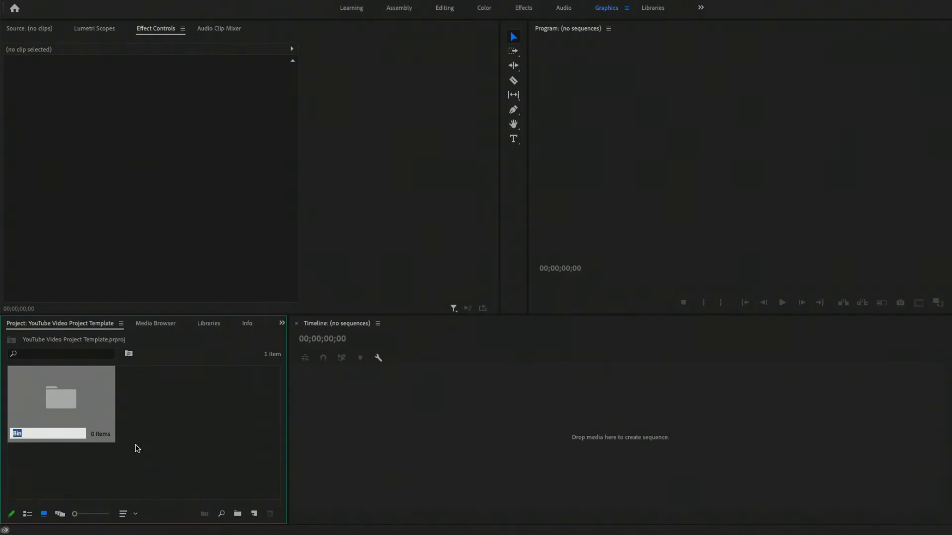
pyautogui.write('Audio')
pyautogui.press('Return')
pyautogui.click(139, 412)
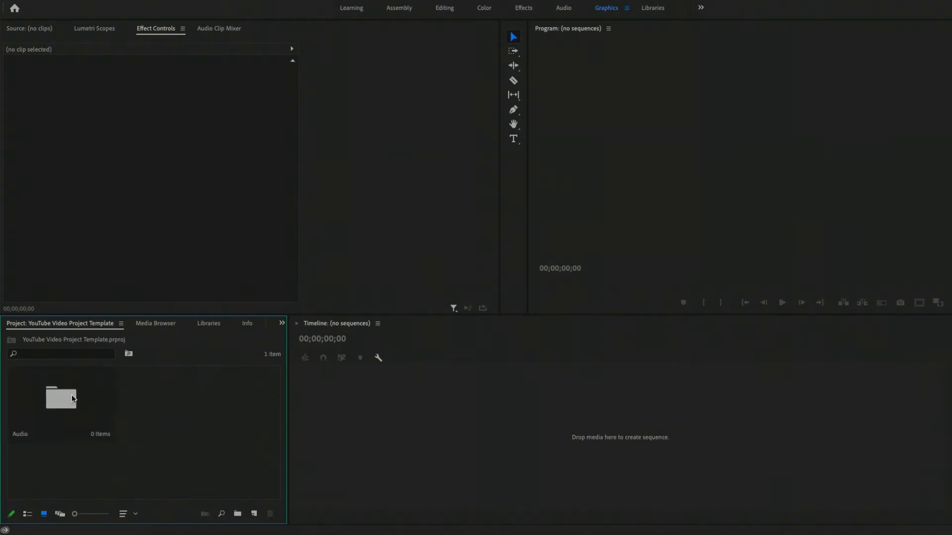
pyautogui.click(238, 514)
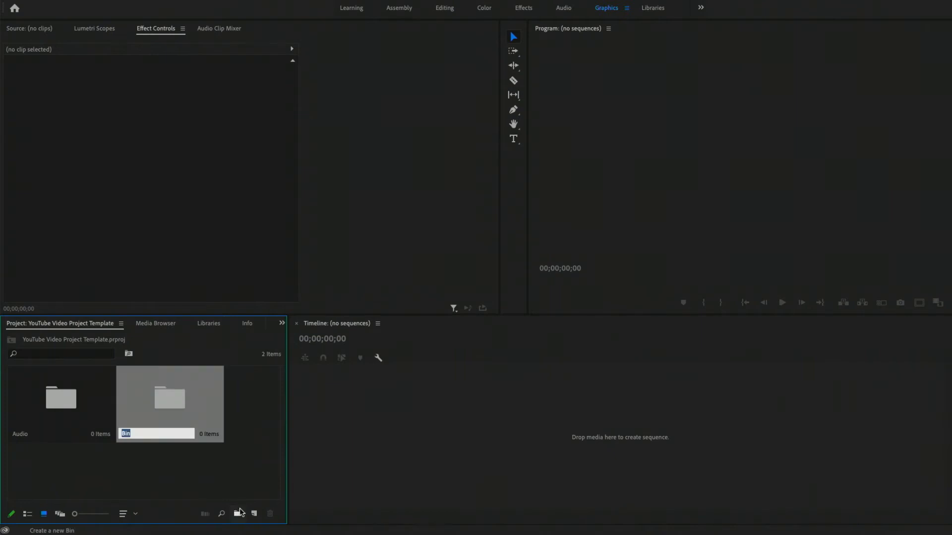
pyautogui.write('Footage')
pyautogui.click(210, 462)
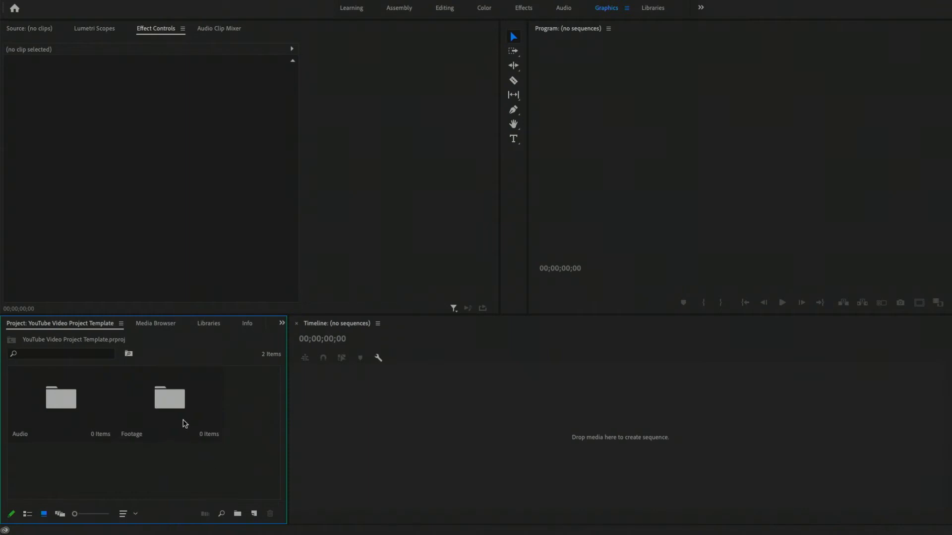
# Create B Roll and Talking Head bins inside the Footage bin and return to the project root
pyautogui.doubleClick(171, 401)
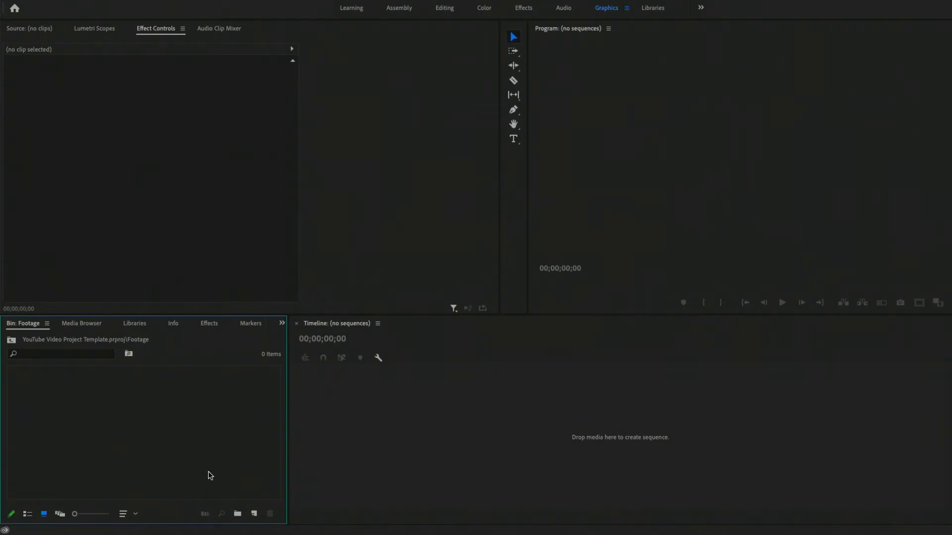
pyautogui.click(238, 514)
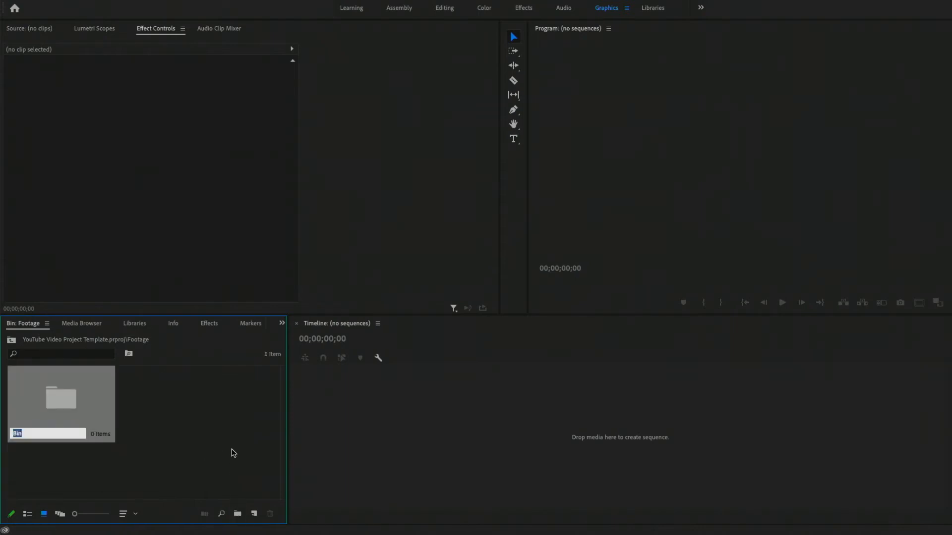
pyautogui.write('B Roll')
pyautogui.click(239, 514)
pyautogui.click(239, 514)
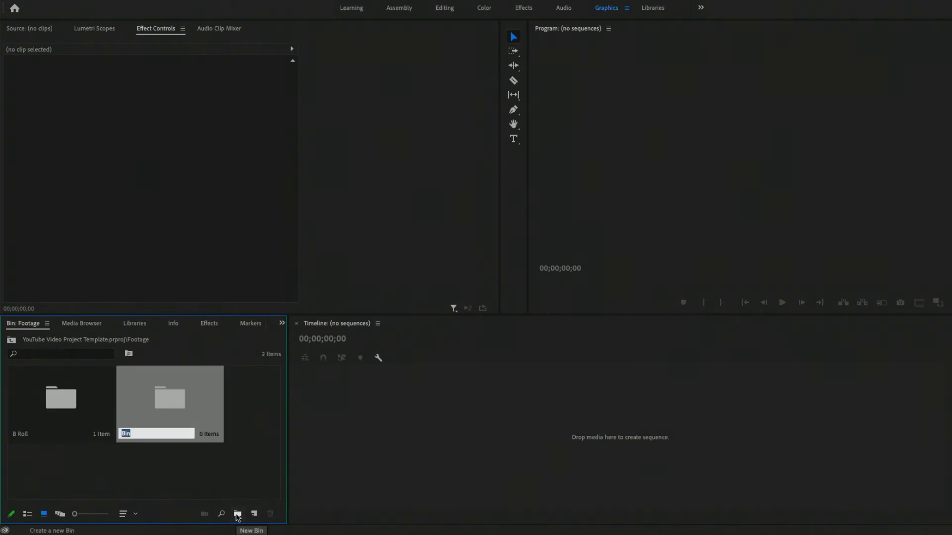
pyautogui.write('Talking Head')
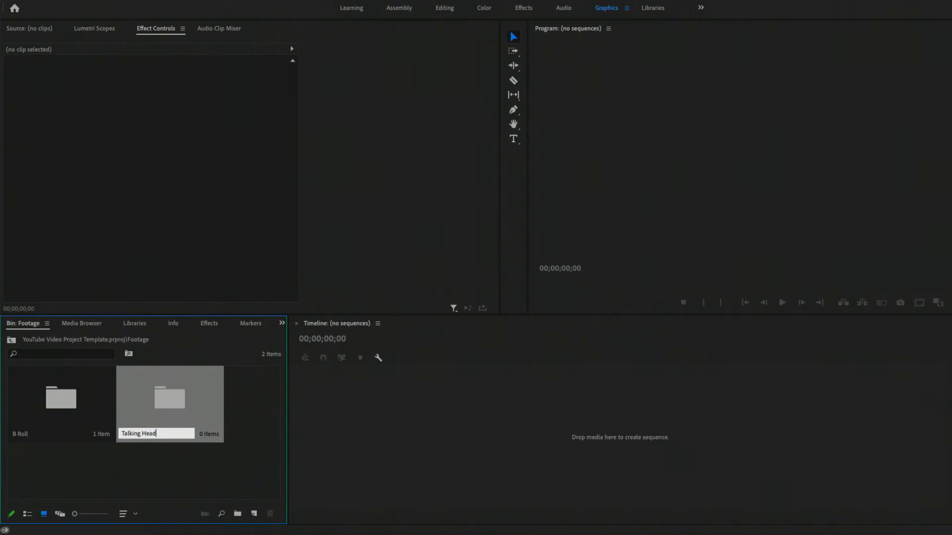
pyautogui.click(12, 341)
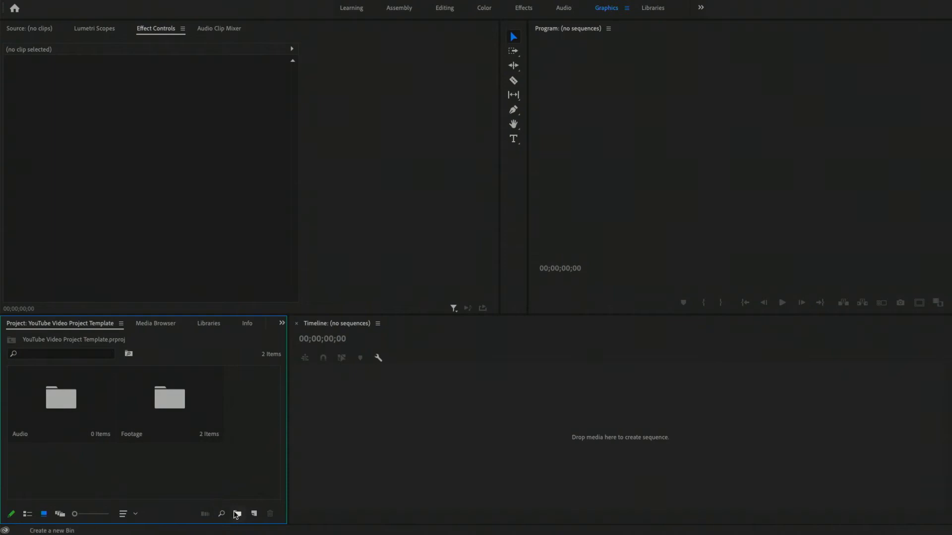
# Import the Graphics folder from Movies/YouTube Video Projects into the project root
pyautogui.click(237, 514)
pyautogui.doubleClick(213, 483)
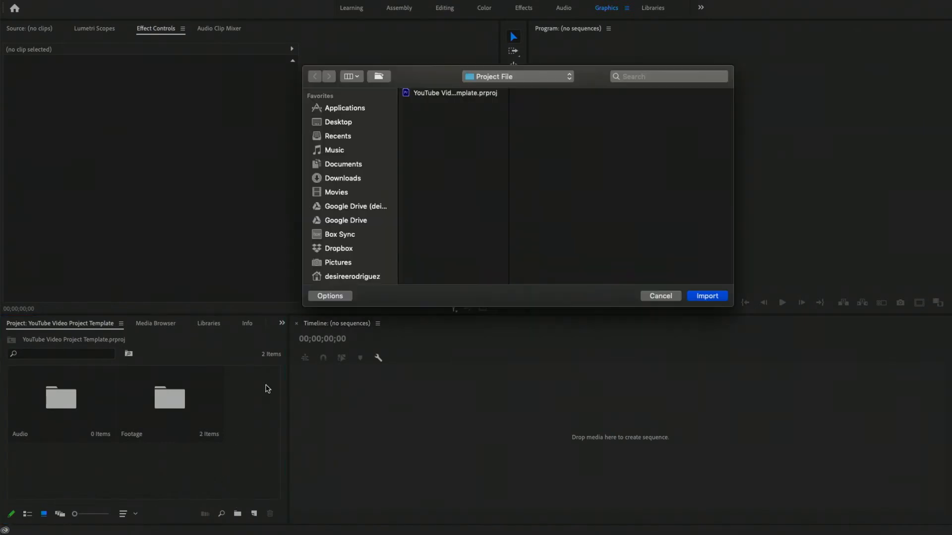
pyautogui.click(496, 77)
pyautogui.click(490, 89)
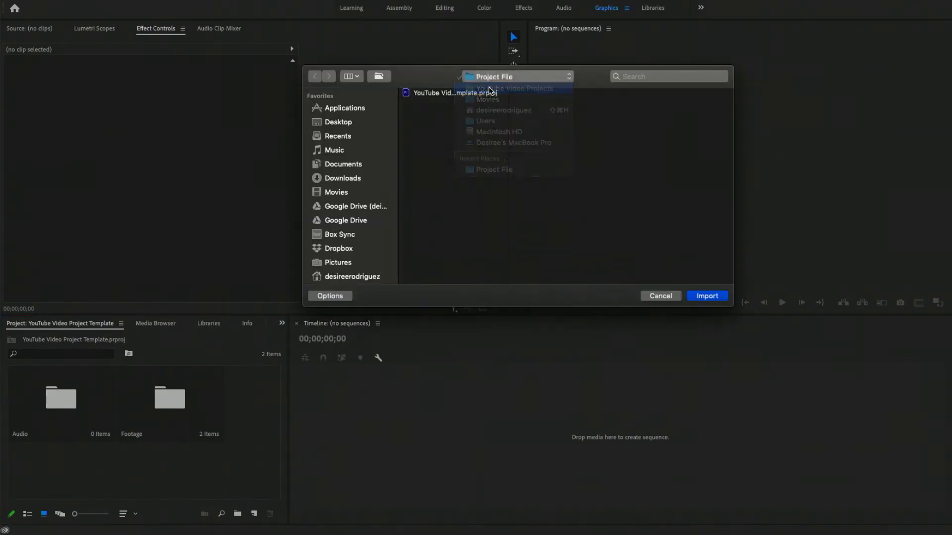
pyautogui.click(540, 113)
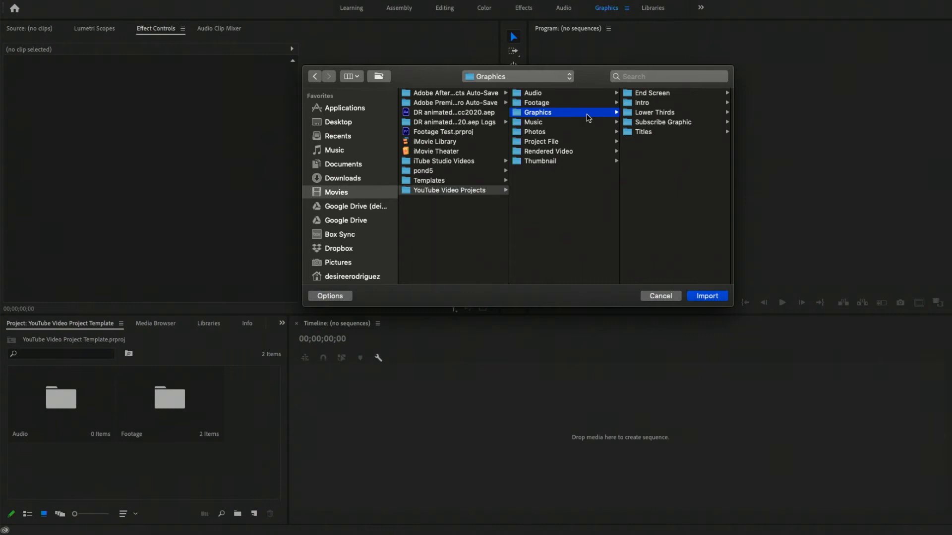
pyautogui.click(702, 296)
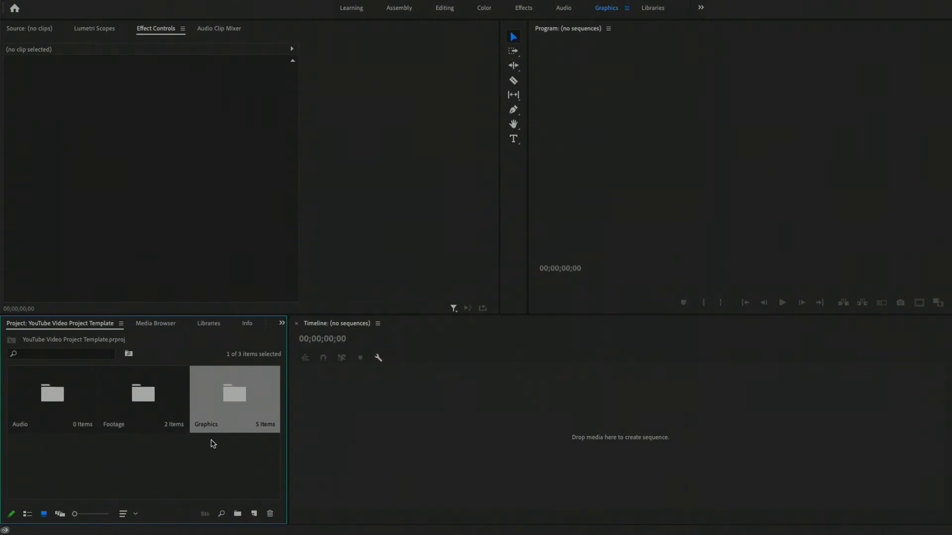
# Open the imported Graphics bin and check the contents of its Titles, Lower Thirds and Intro bins, returning to Graphics
pyautogui.doubleClick(228, 400)
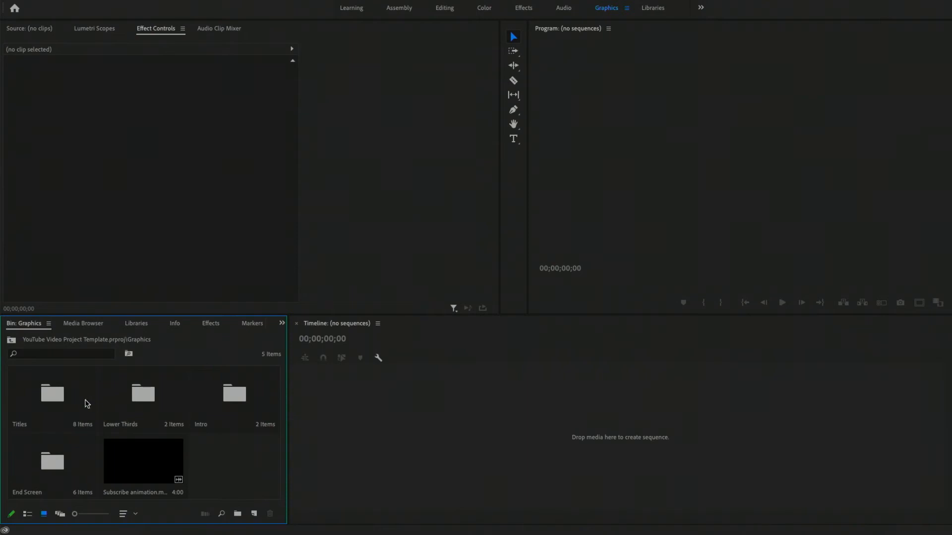
pyautogui.doubleClick(51, 395)
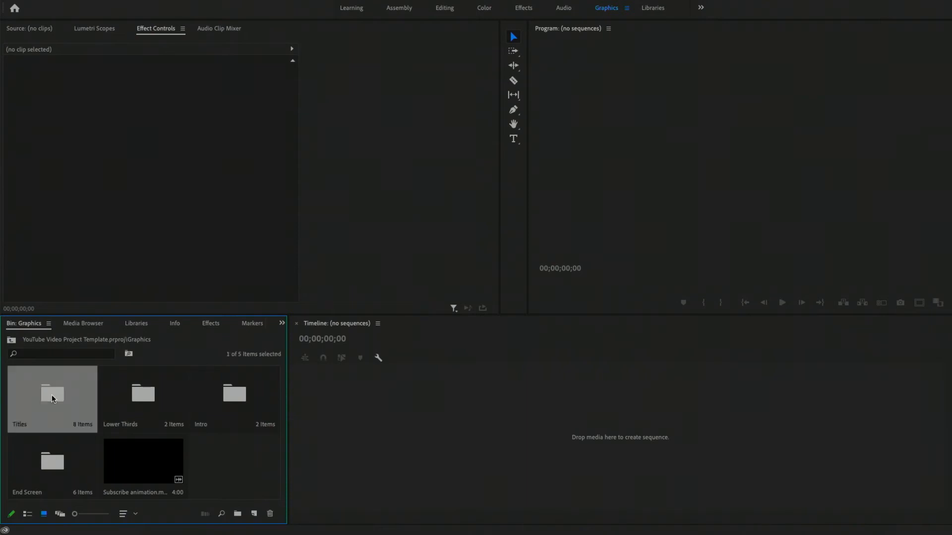
pyautogui.click(11, 340)
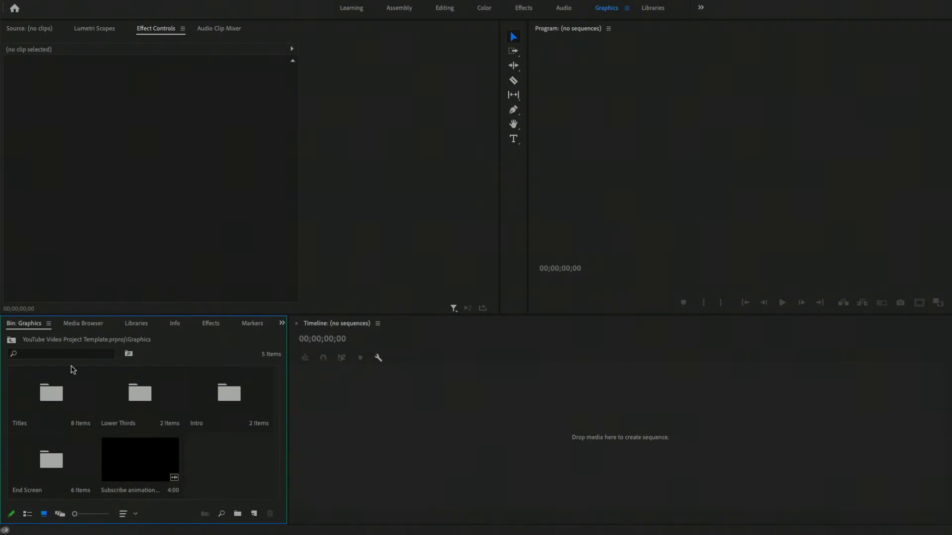
pyautogui.doubleClick(144, 399)
pyautogui.click(11, 340)
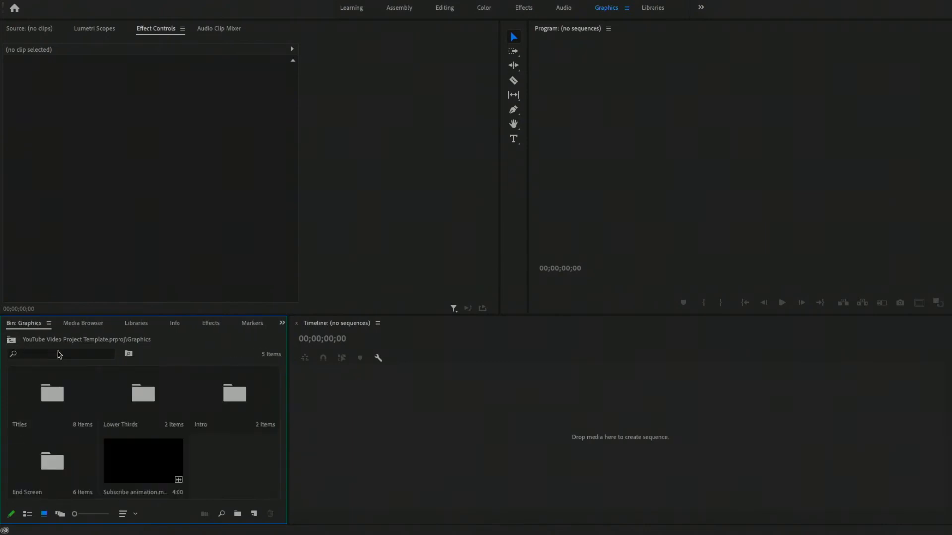
pyautogui.doubleClick(229, 403)
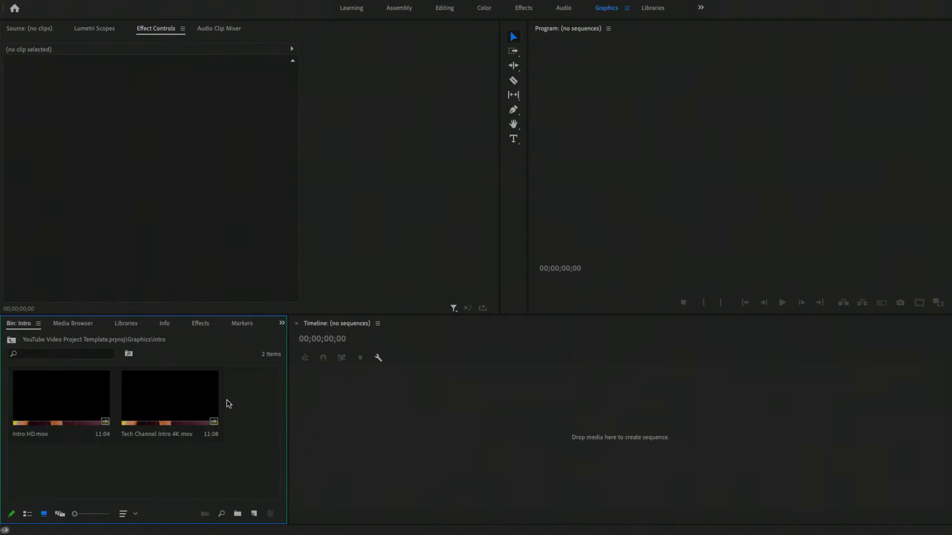
pyautogui.click(11, 340)
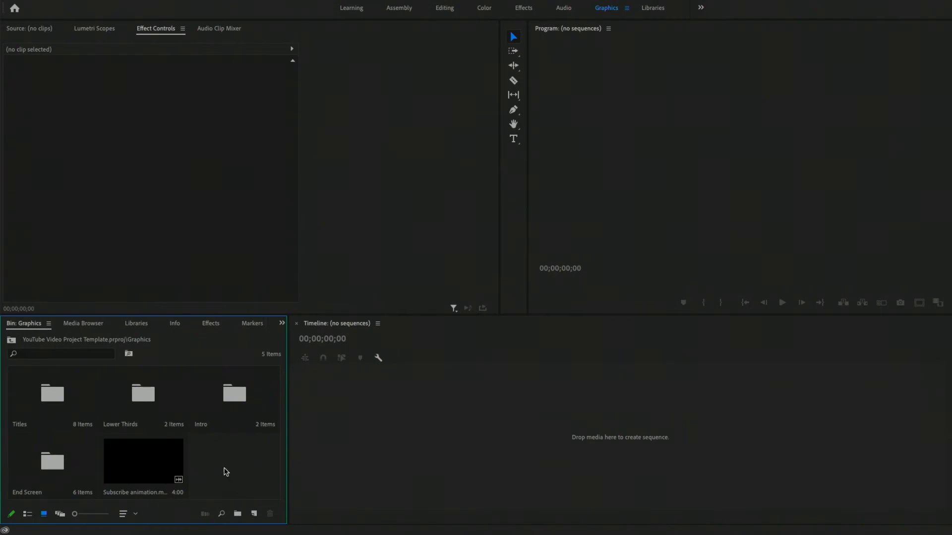
# Create a bin named "Subscribe graphic" inside the Graphics bin and move the Subscribe animation clip into it
pyautogui.click(237, 514)
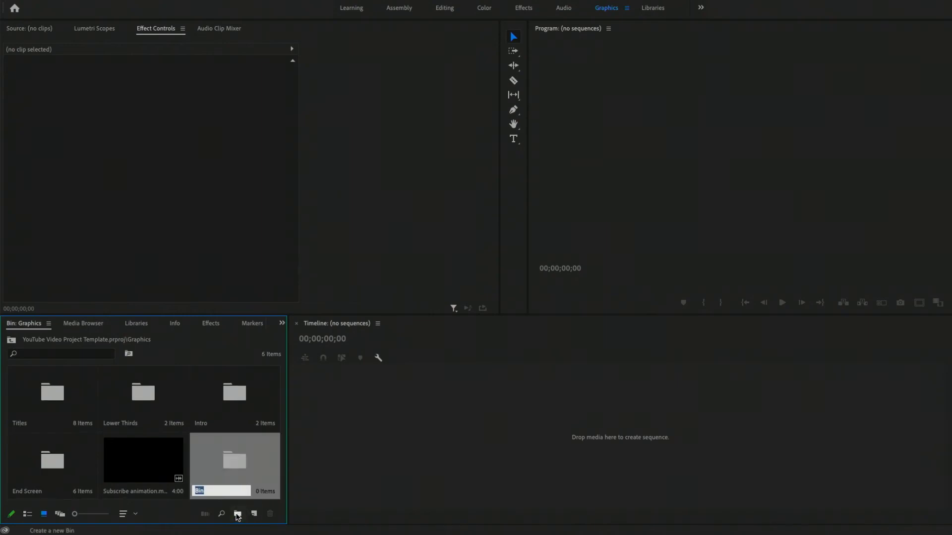
pyautogui.write('S')
pyautogui.write('ubscribe graphic')
pyautogui.press('Return')
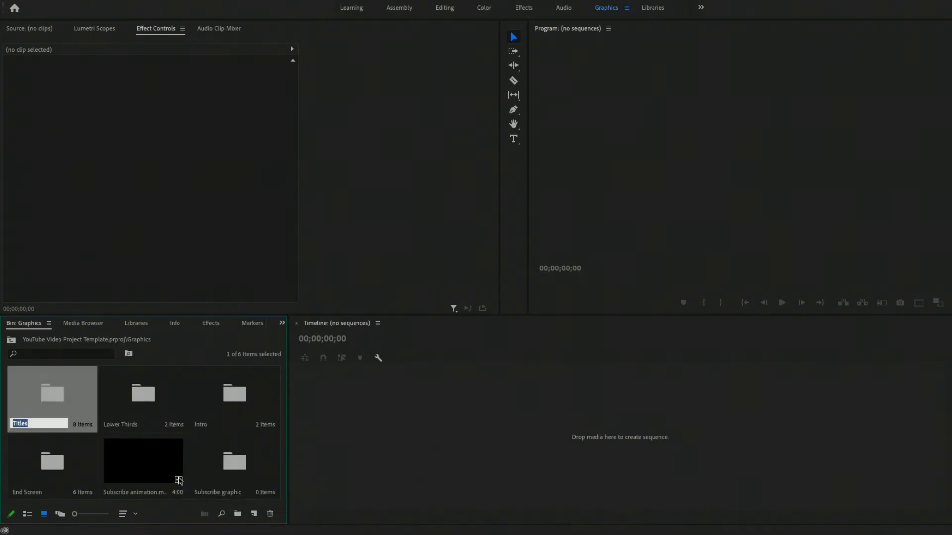
pyautogui.click(132, 472)
pyautogui.moveTo(132, 471); pyautogui.dragTo(224, 471)
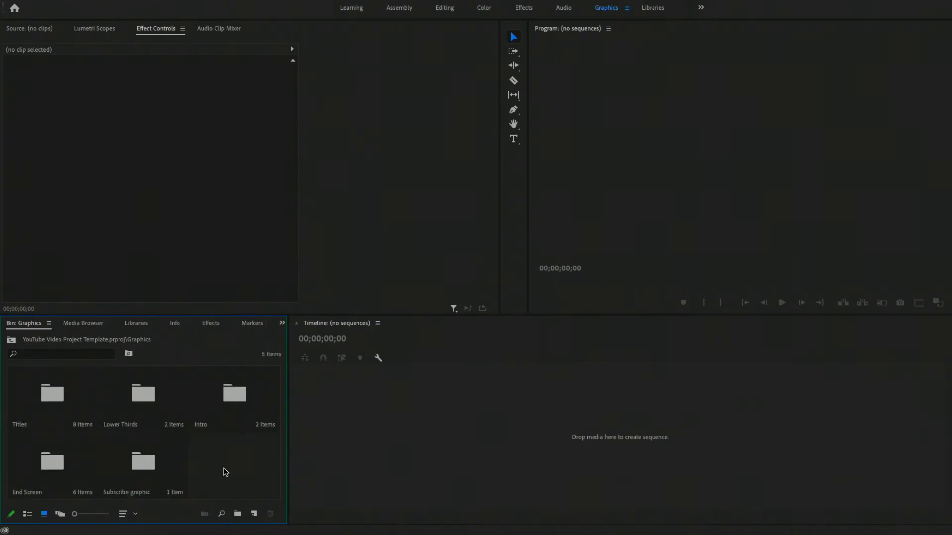